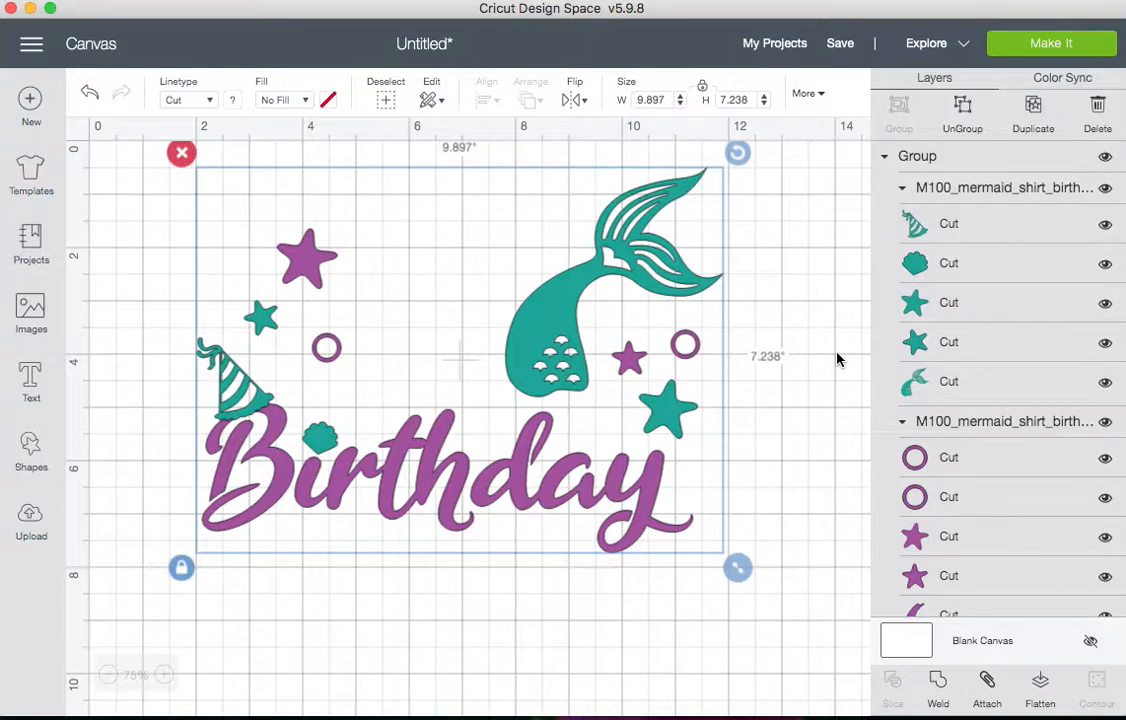
Ungroup the mermaid birthday design into its two colour groups and collapse both groups
left_click(928, 157)
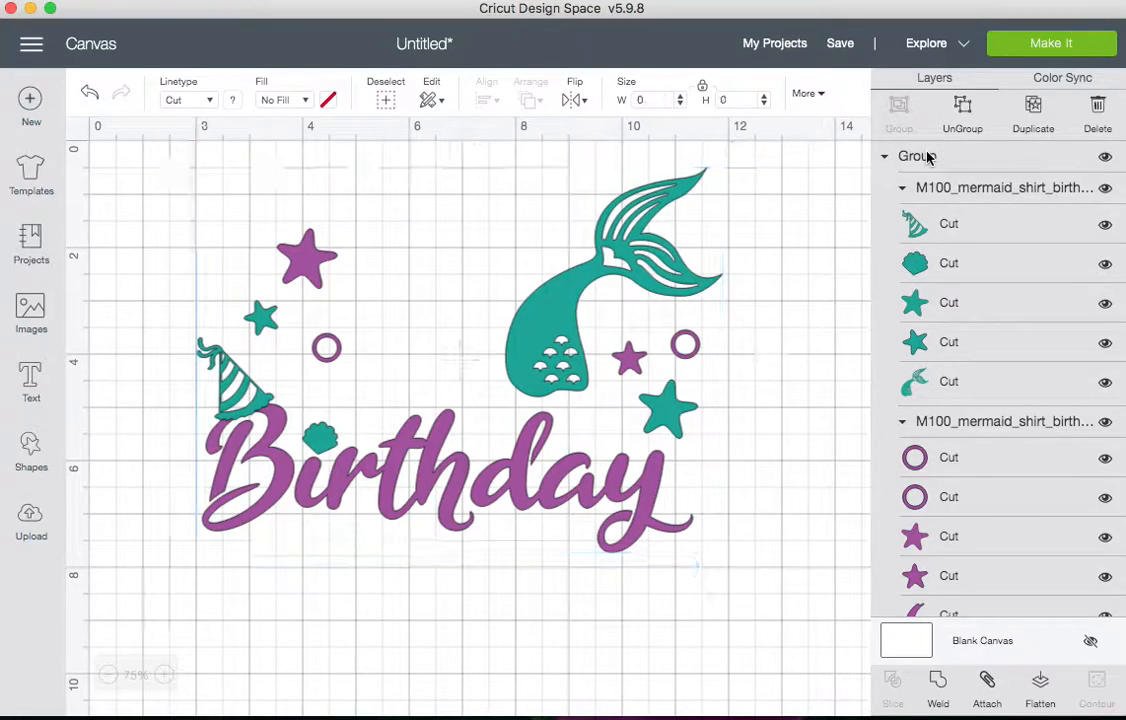
left_click(963, 112)
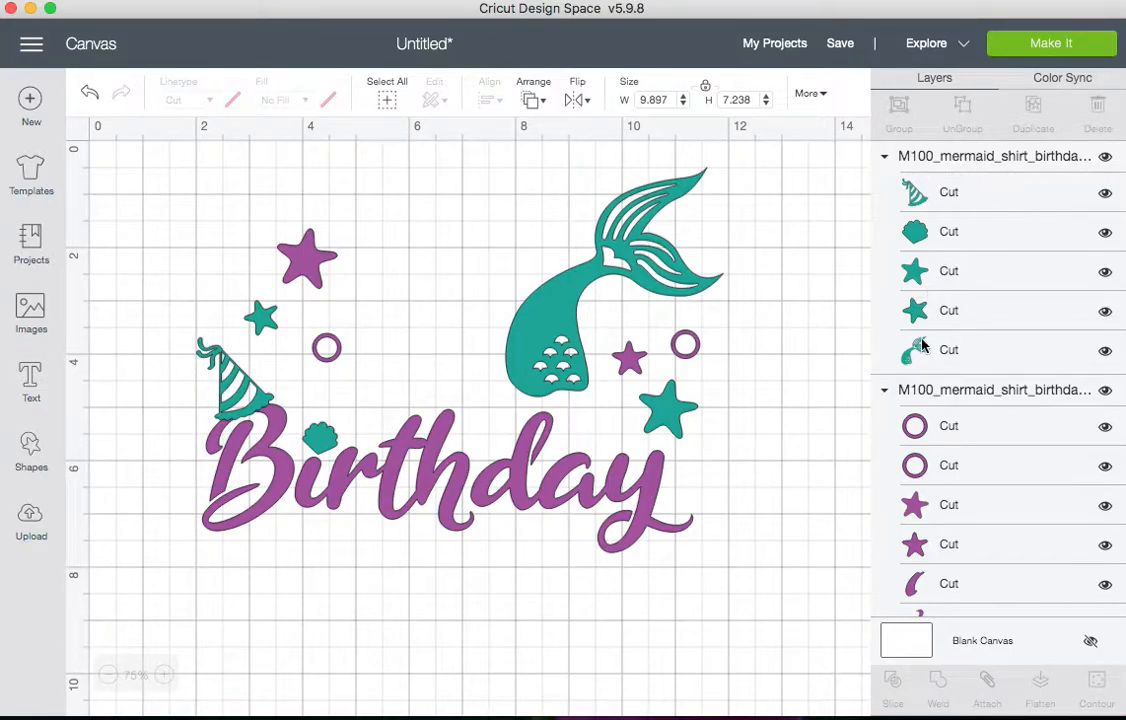
left_click(884, 157)
left_click(884, 189)
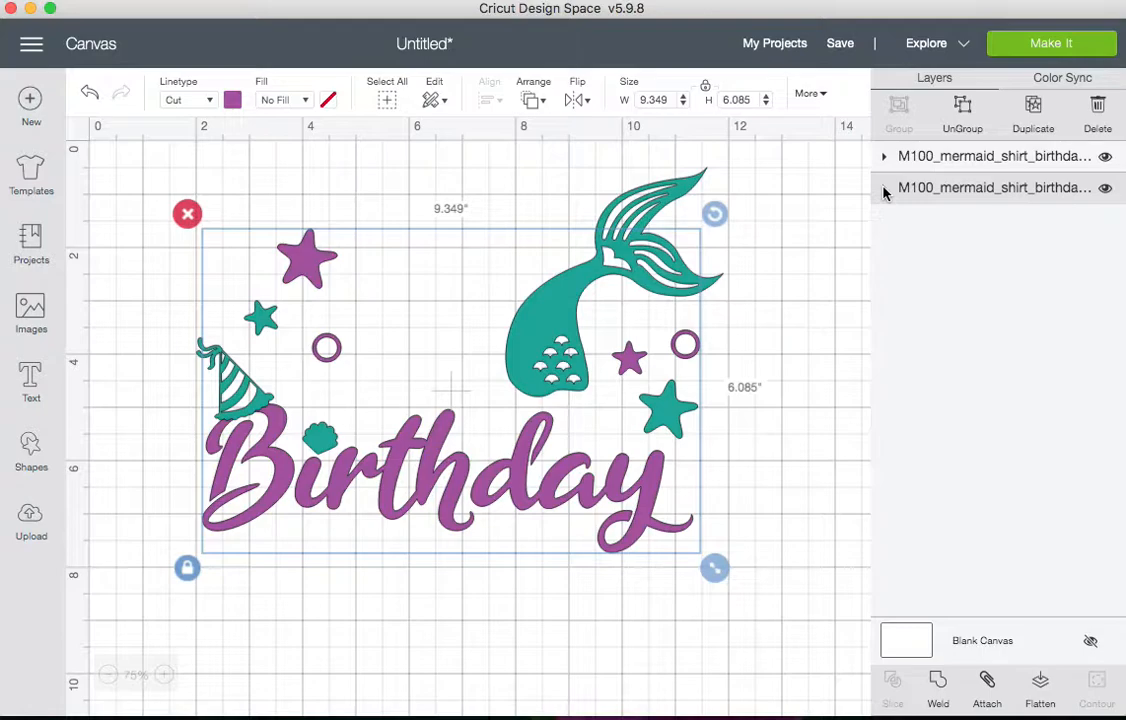
Toggle each colour group's visibility to check which pieces it contains, then expand both groups
left_click(1105, 188)
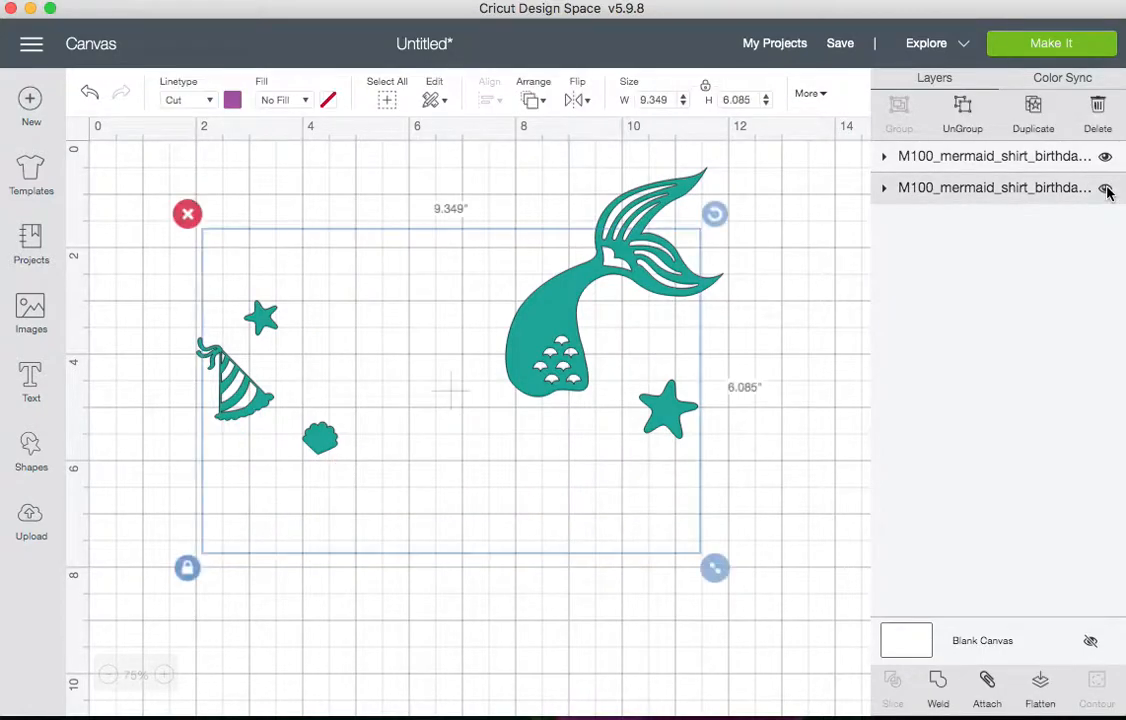
left_click(1105, 188)
left_click(1105, 157)
left_click(1105, 157)
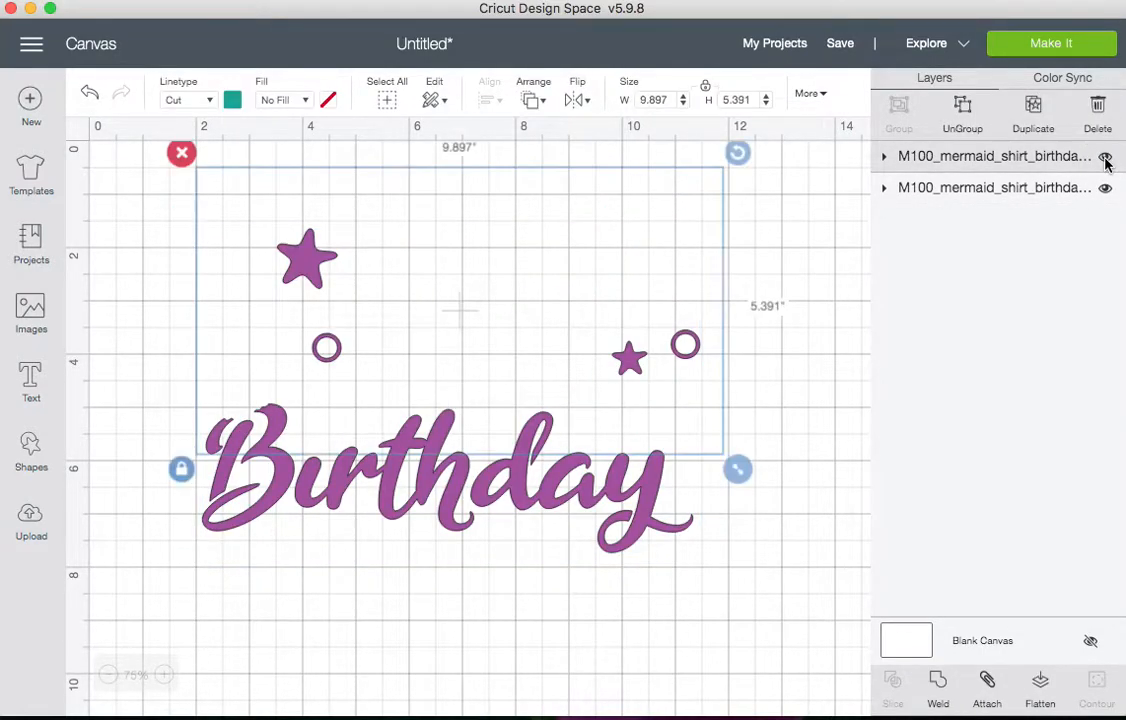
left_click(884, 189)
left_click(884, 157)
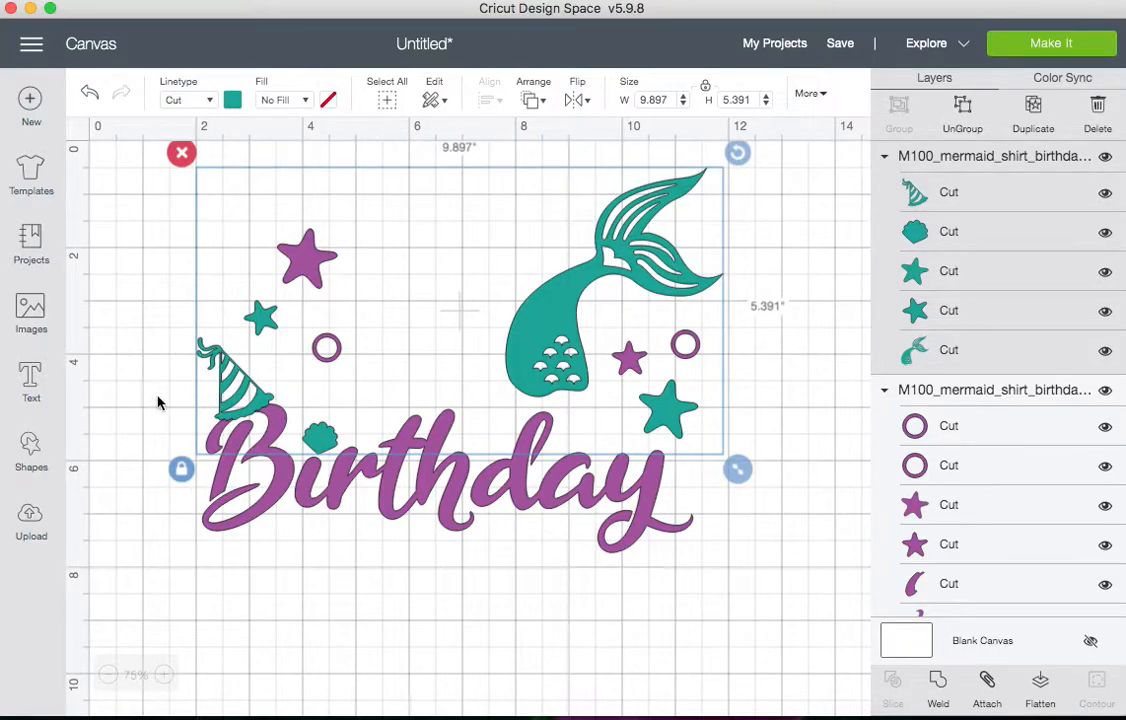
Add a text box containing 3 and set its font to Arial with Bold style
left_click(34, 383)
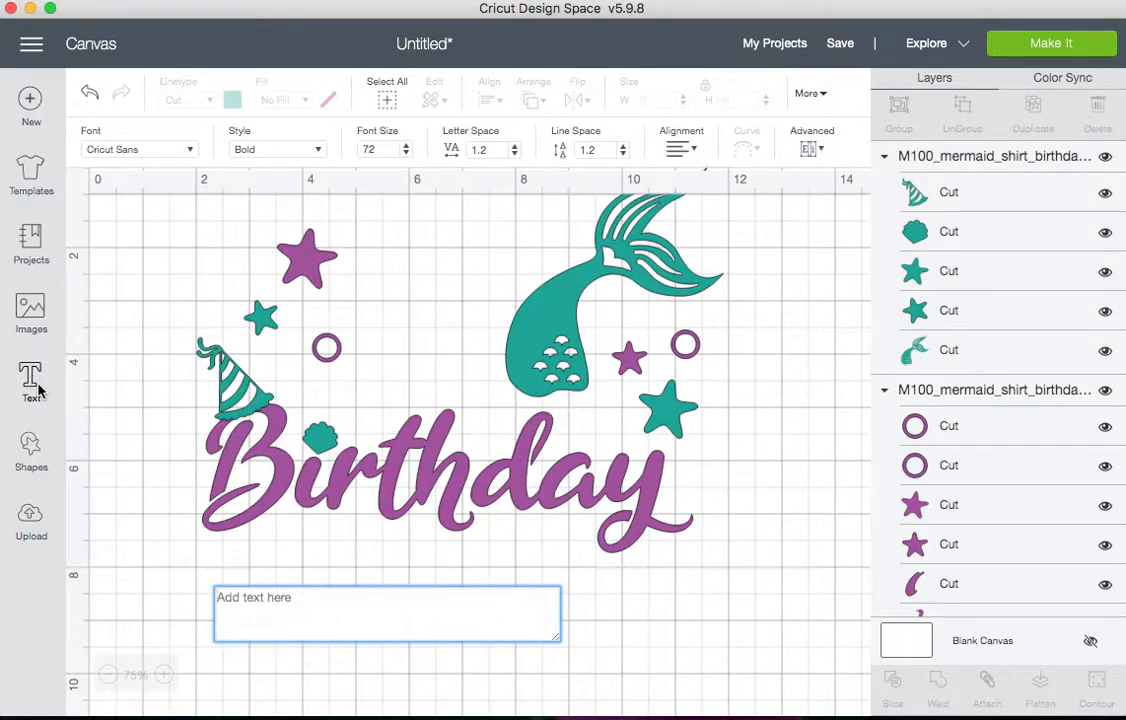
type("3")
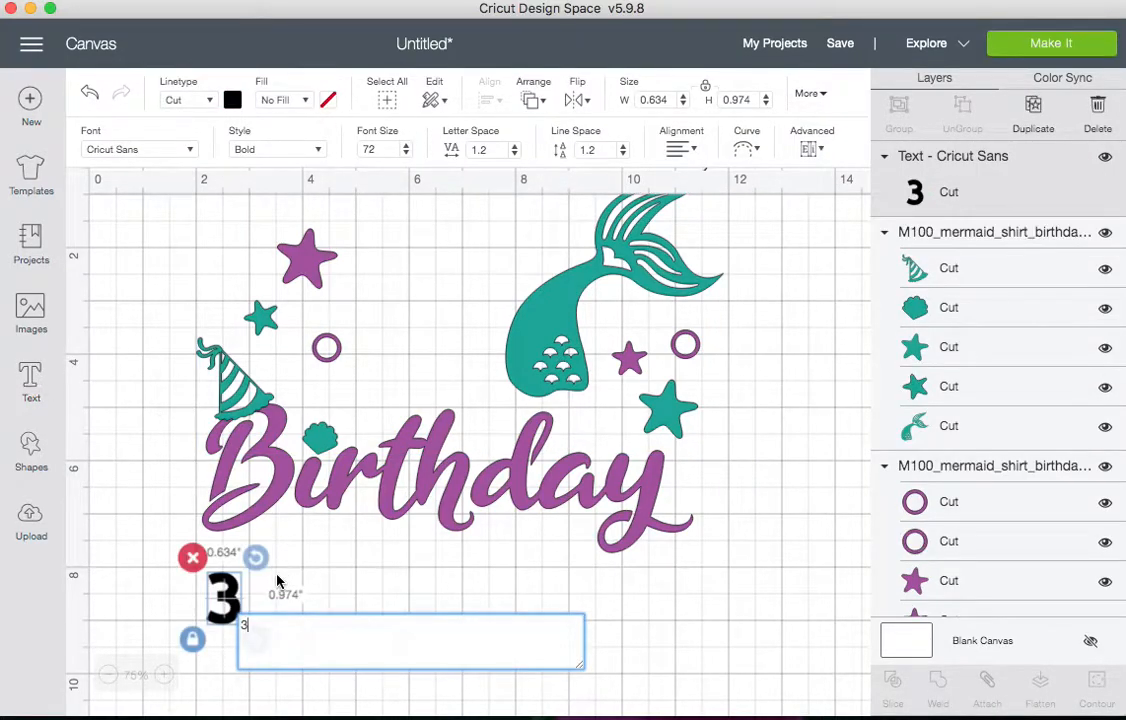
left_click(156, 150)
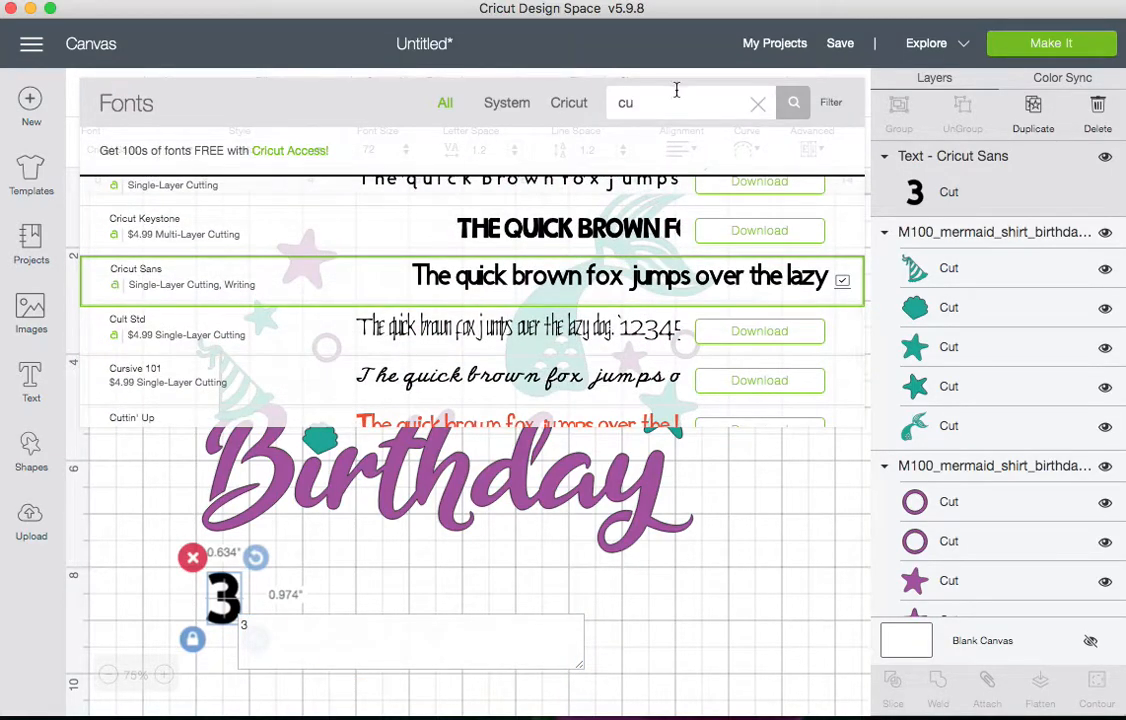
double_click(682, 102)
type("arial")
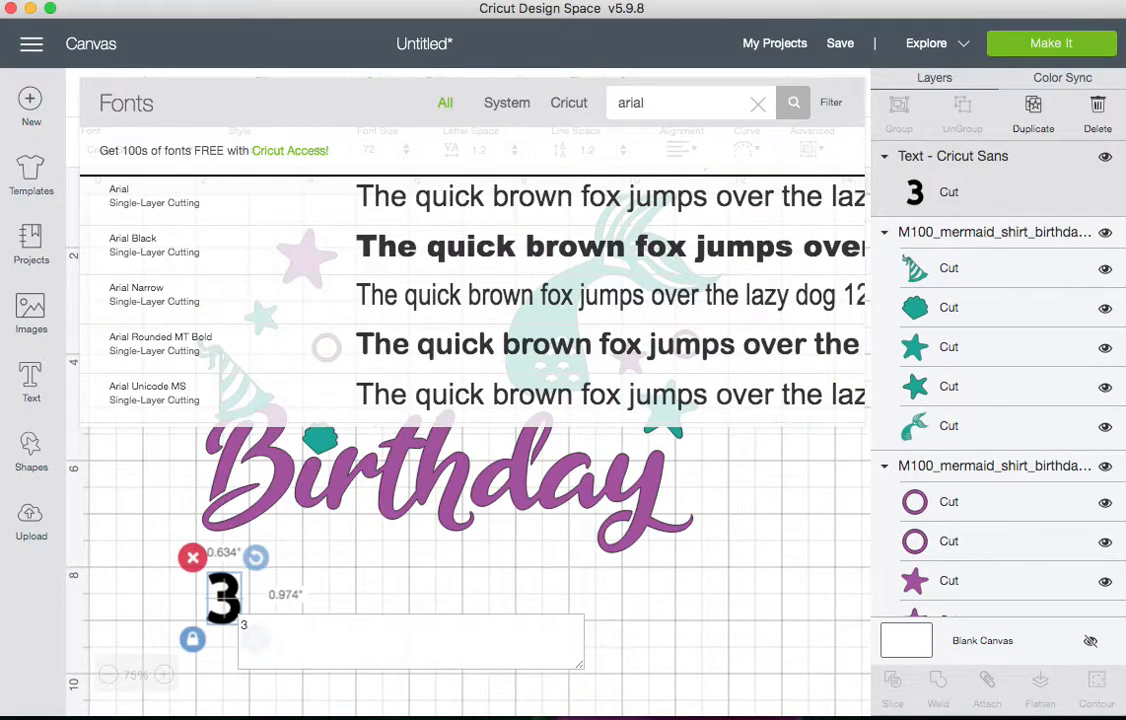
left_click(463, 203)
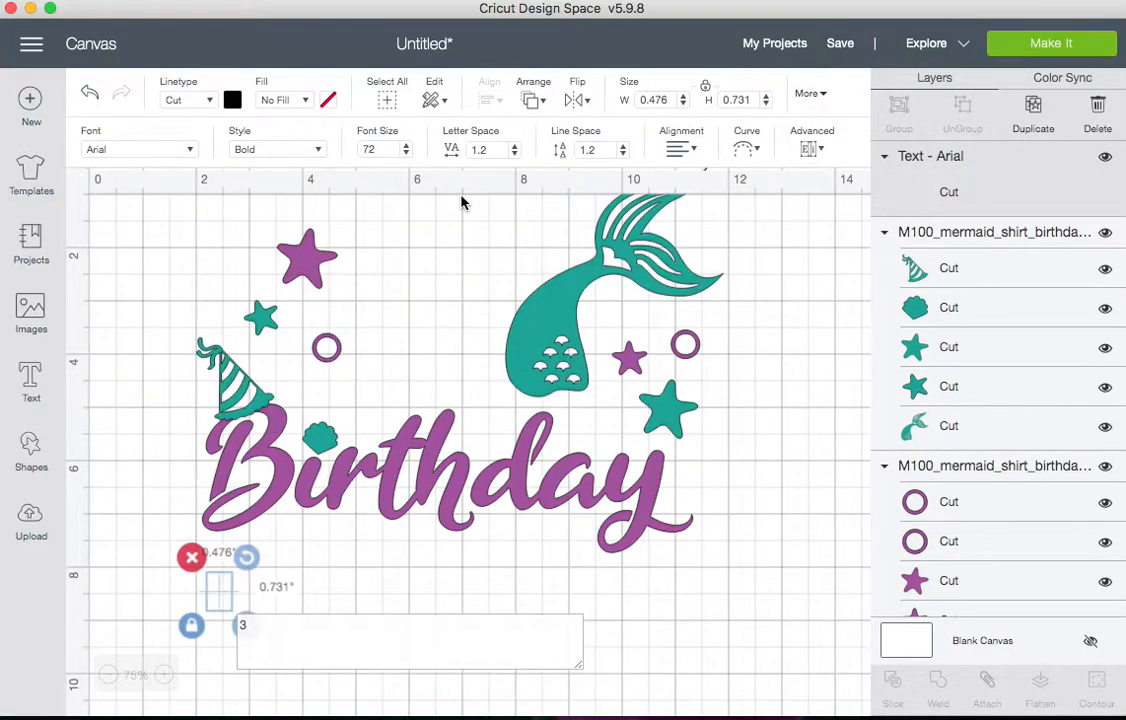
left_click(272, 150)
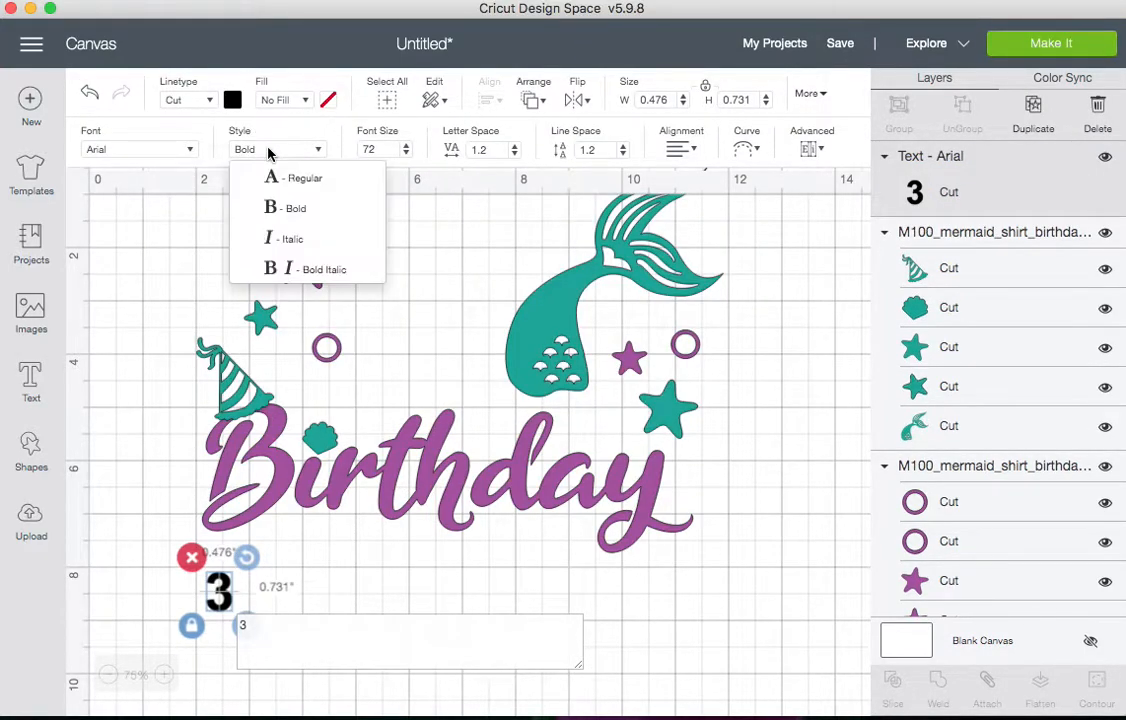
left_click(285, 210)
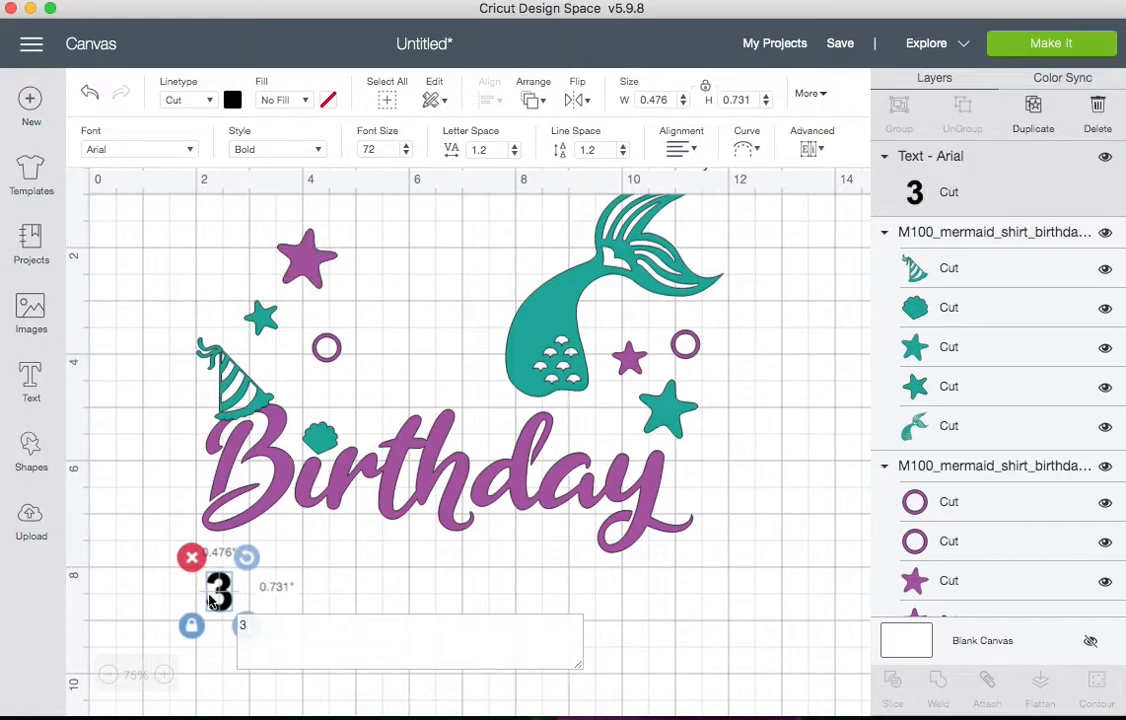
Enlarge the 3 to about 3.9 in high and move it beside the mermaid tail
left_click_drag(218, 598, 521, 424)
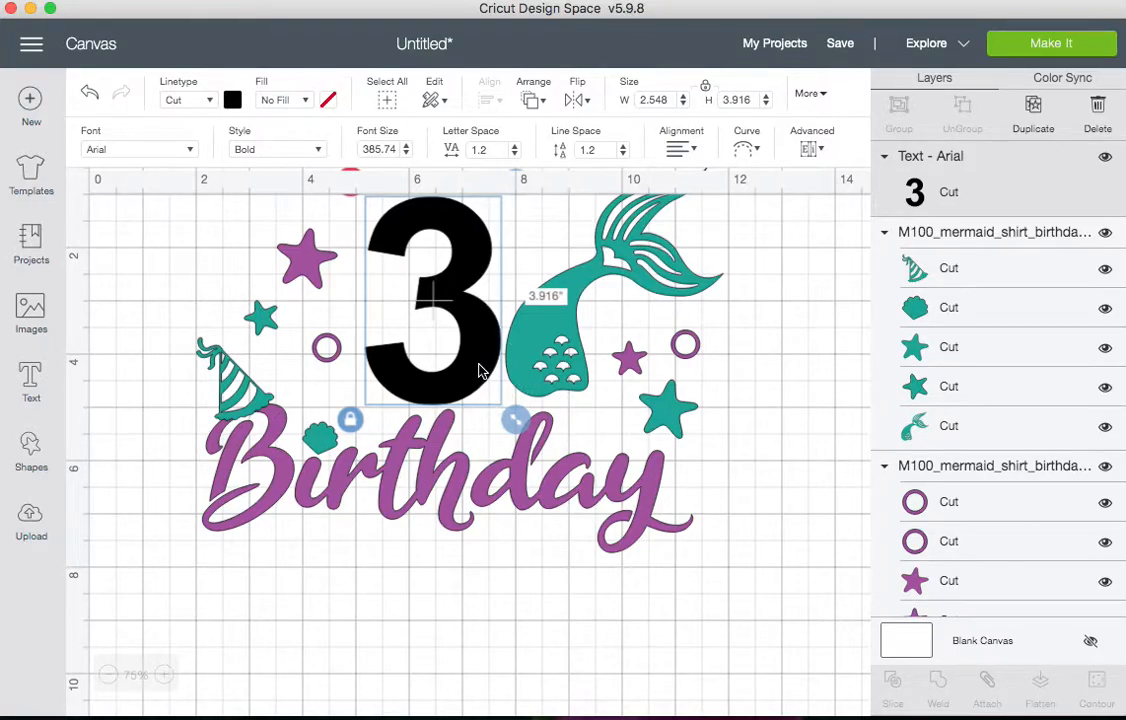
left_click_drag(477, 368, 500, 374)
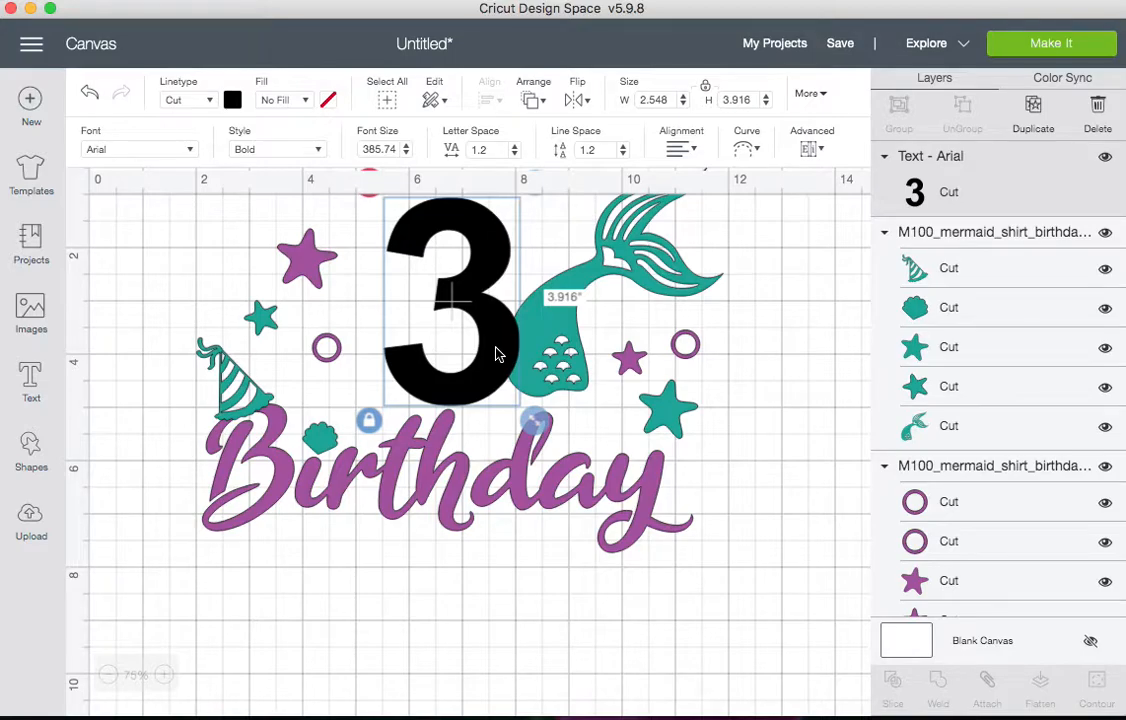
Change the number to 4, move it, and change it back to 3
double_click(497, 353)
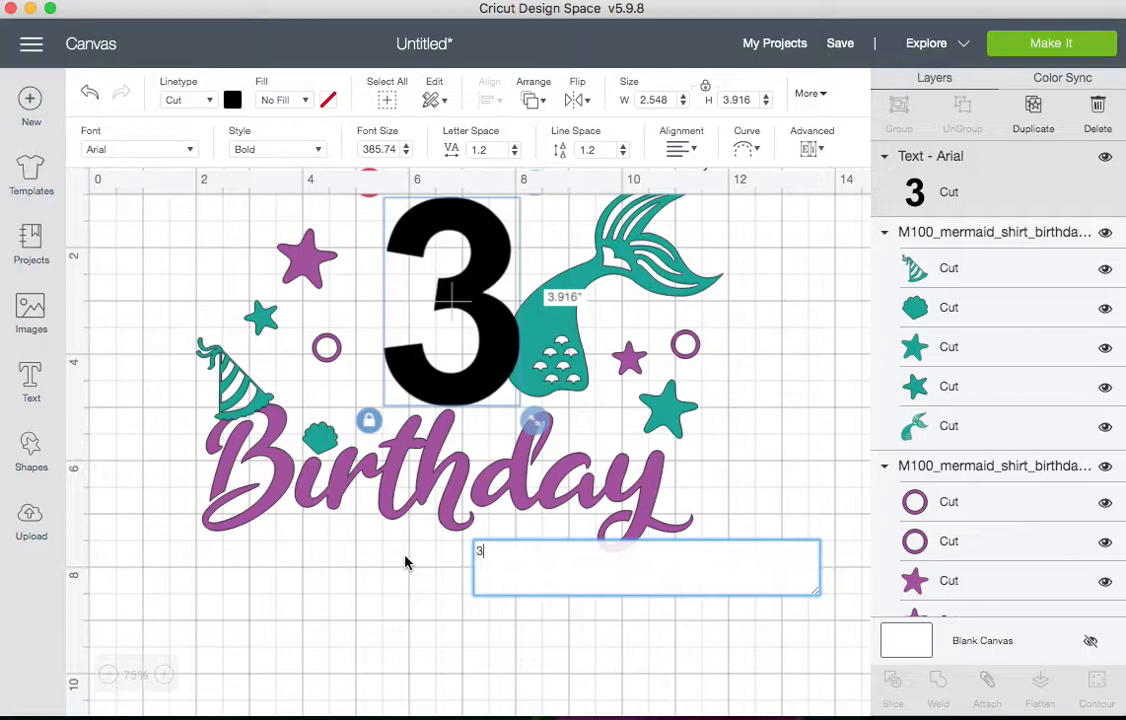
key("BackSpace")
type("4")
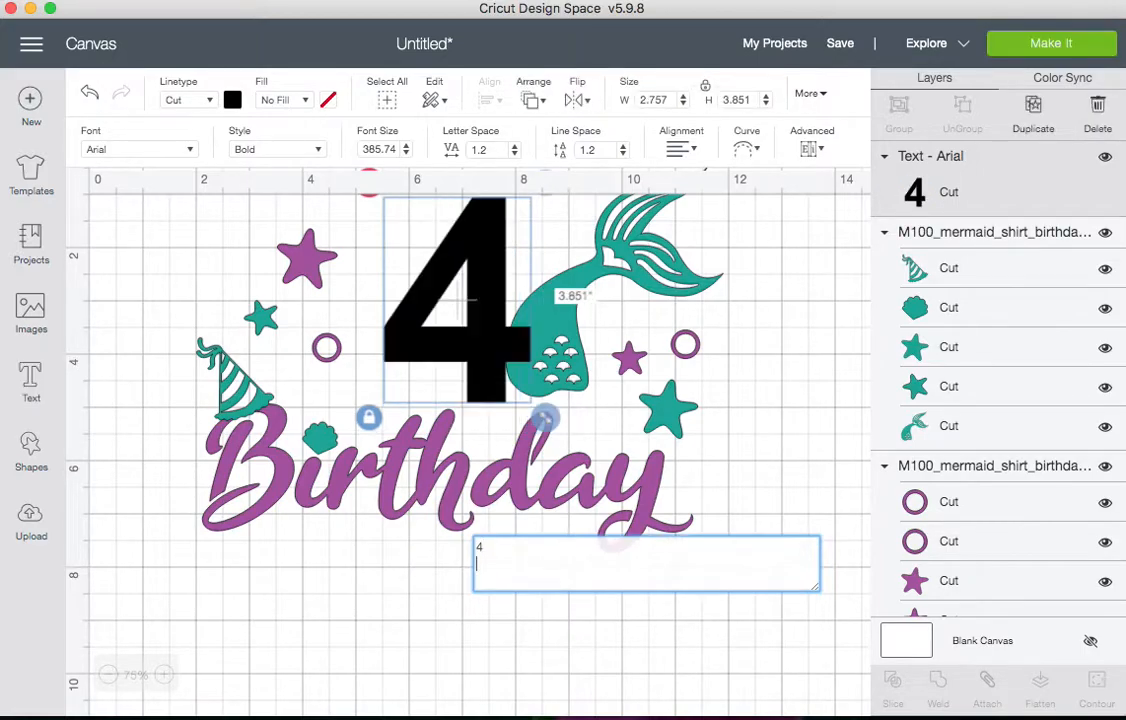
left_click_drag(487, 369, 457, 365)
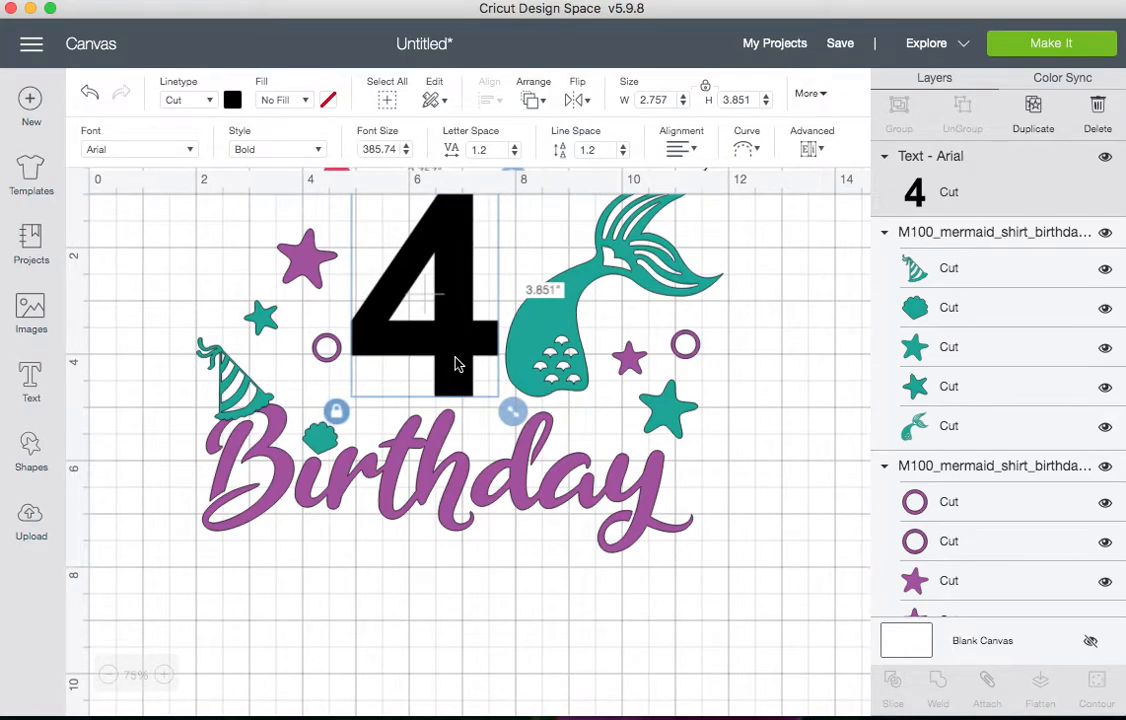
double_click(455, 365)
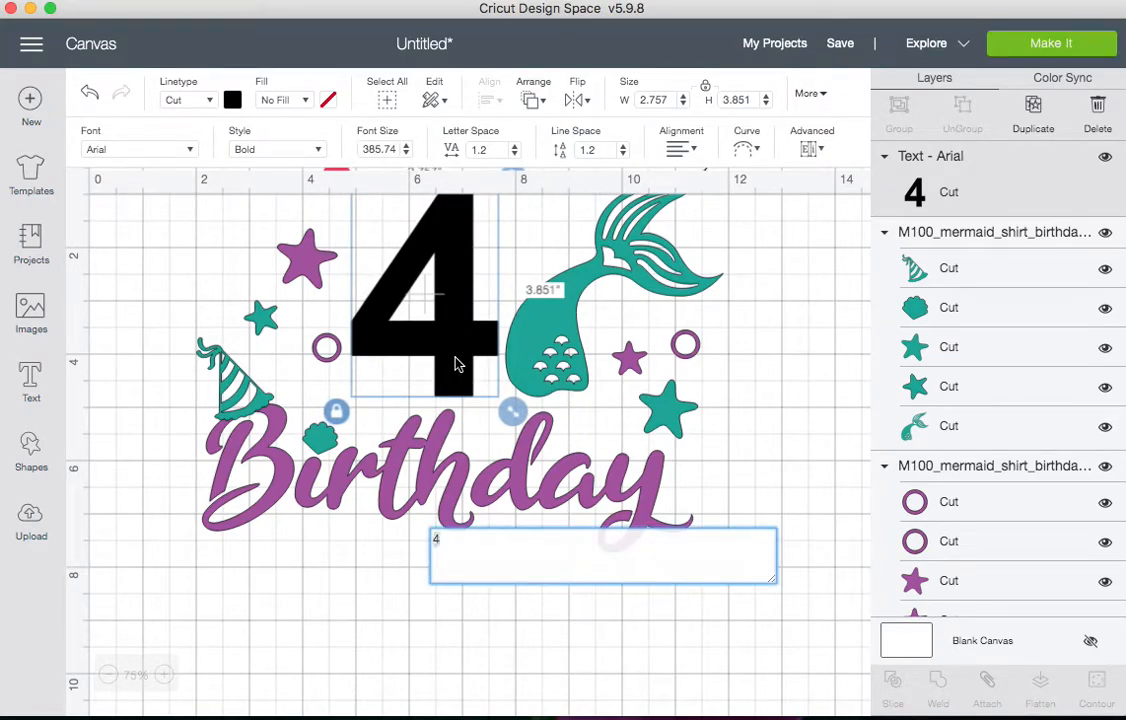
key("BackSpace")
type("3")
Move the 3 so it overlaps the mermaid tail
left_click(447, 366)
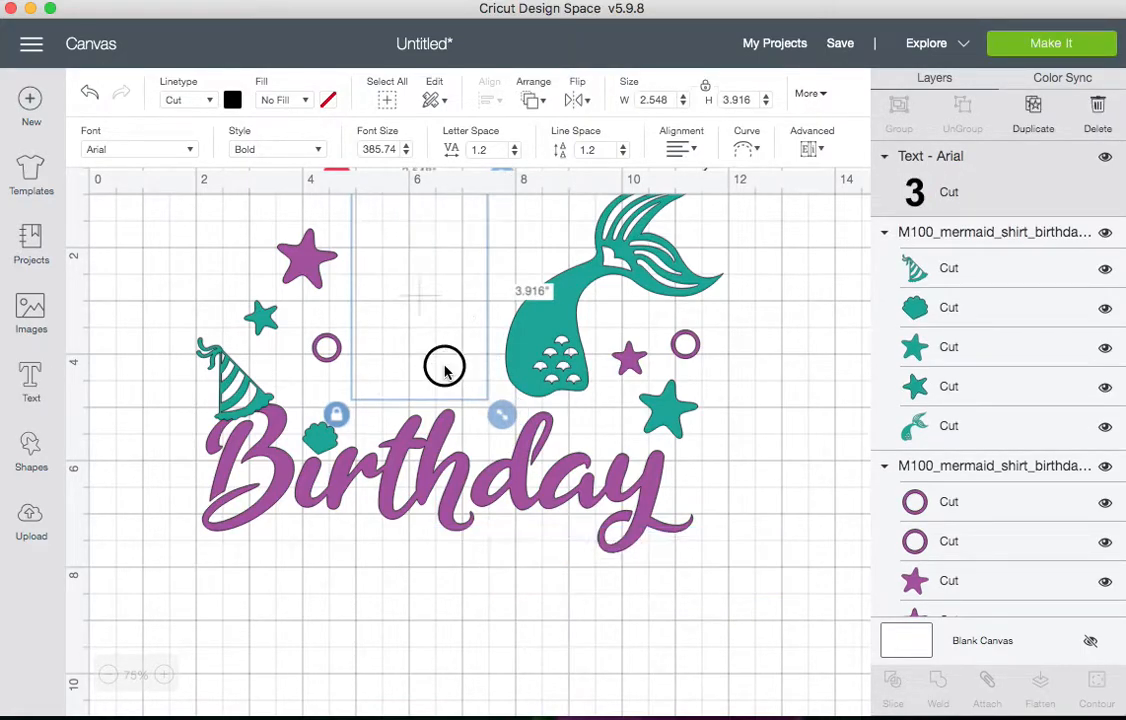
left_click_drag(470, 368, 475, 370)
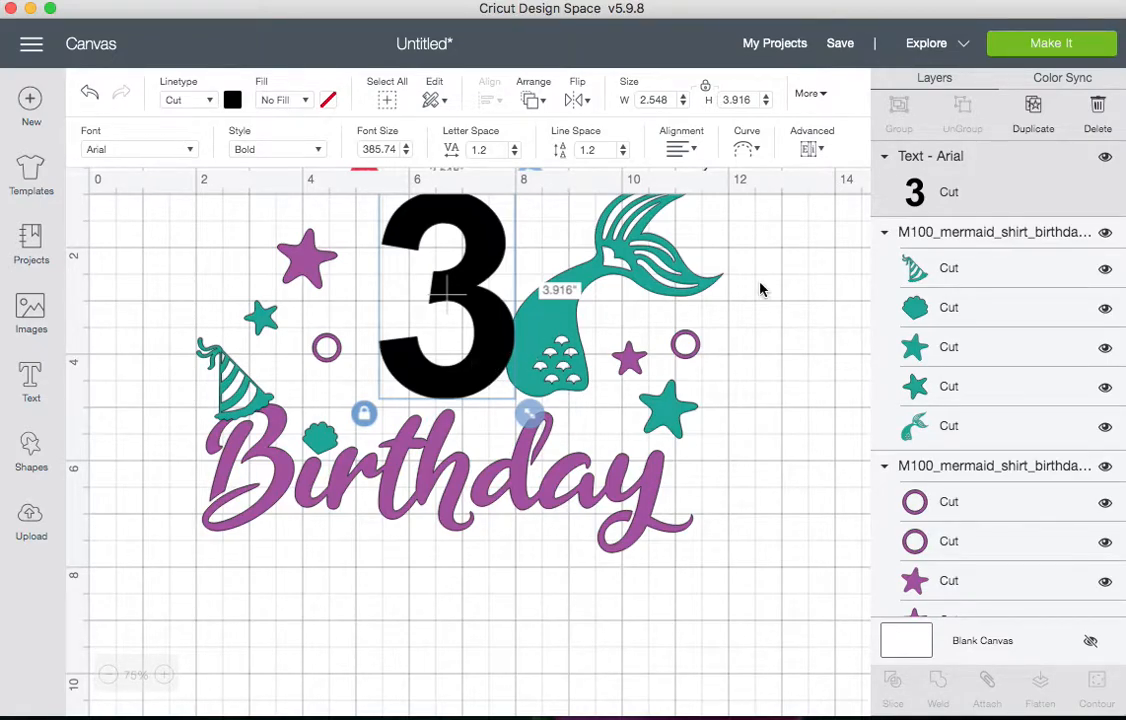
Weld the 3 together with the teal mermaid group into one layer
left_click(958, 238, "shift")
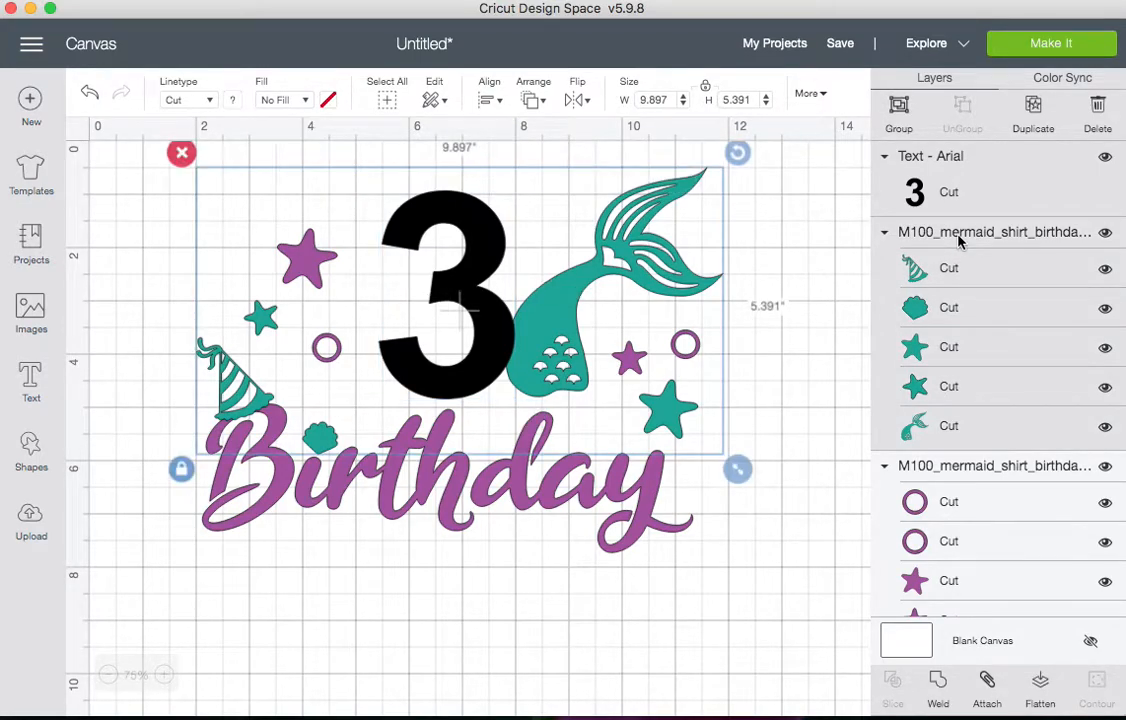
left_click(938, 688)
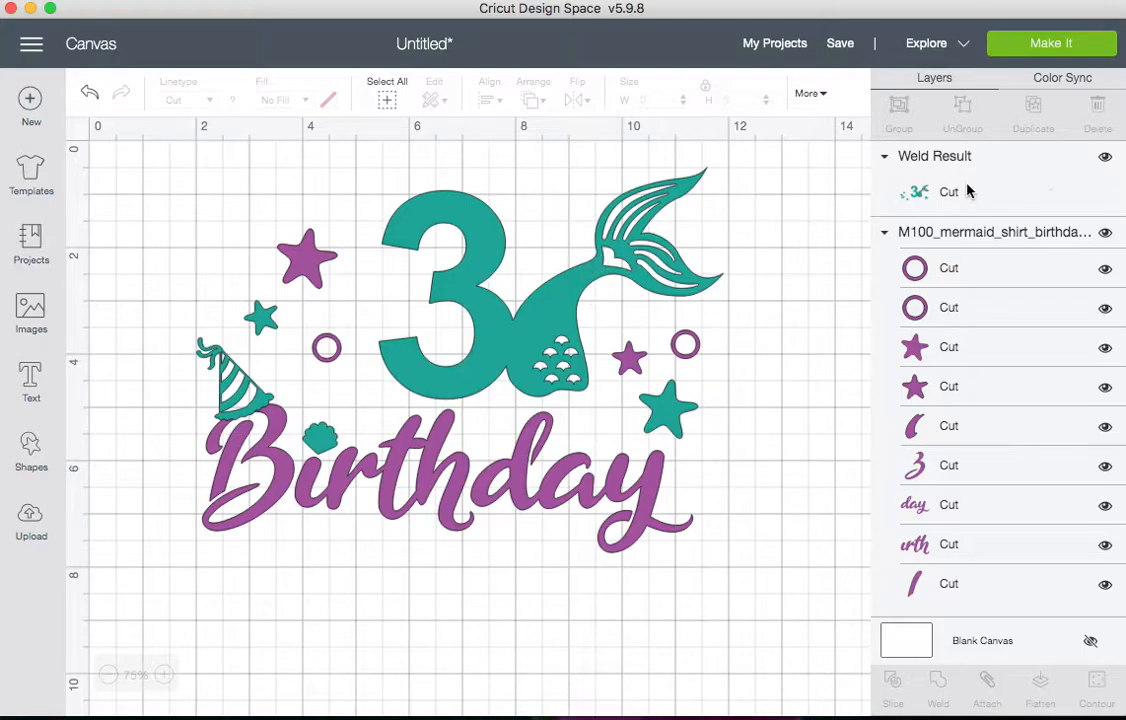
left_click(1105, 160)
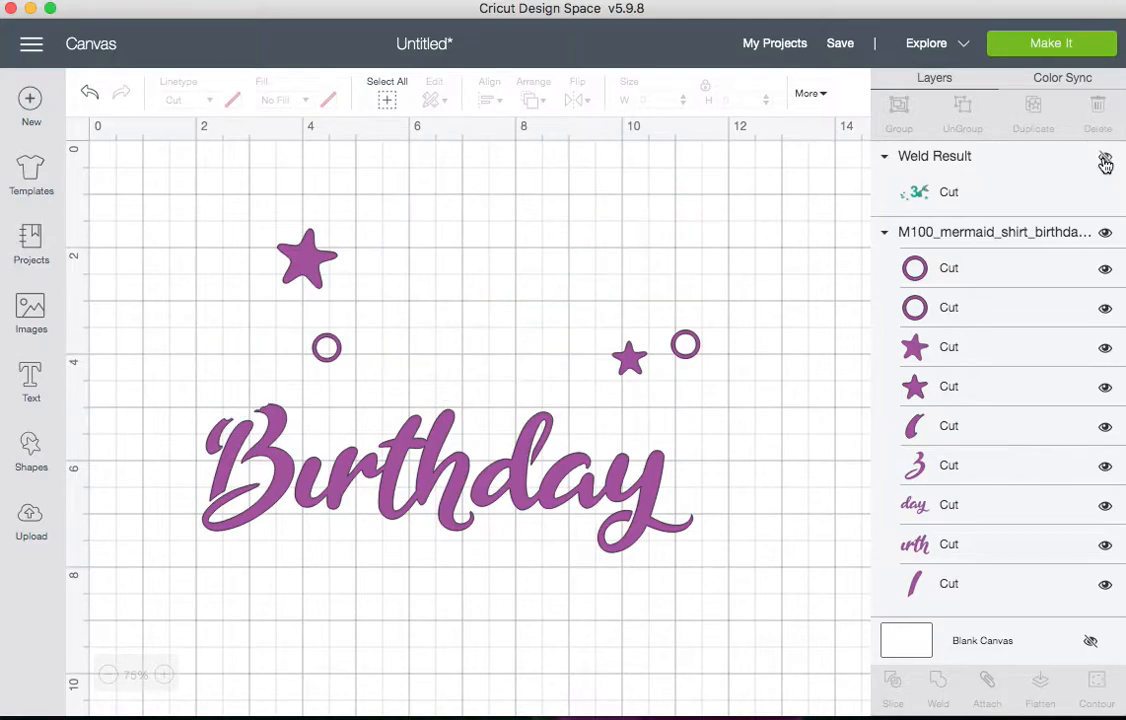
left_click(1105, 160)
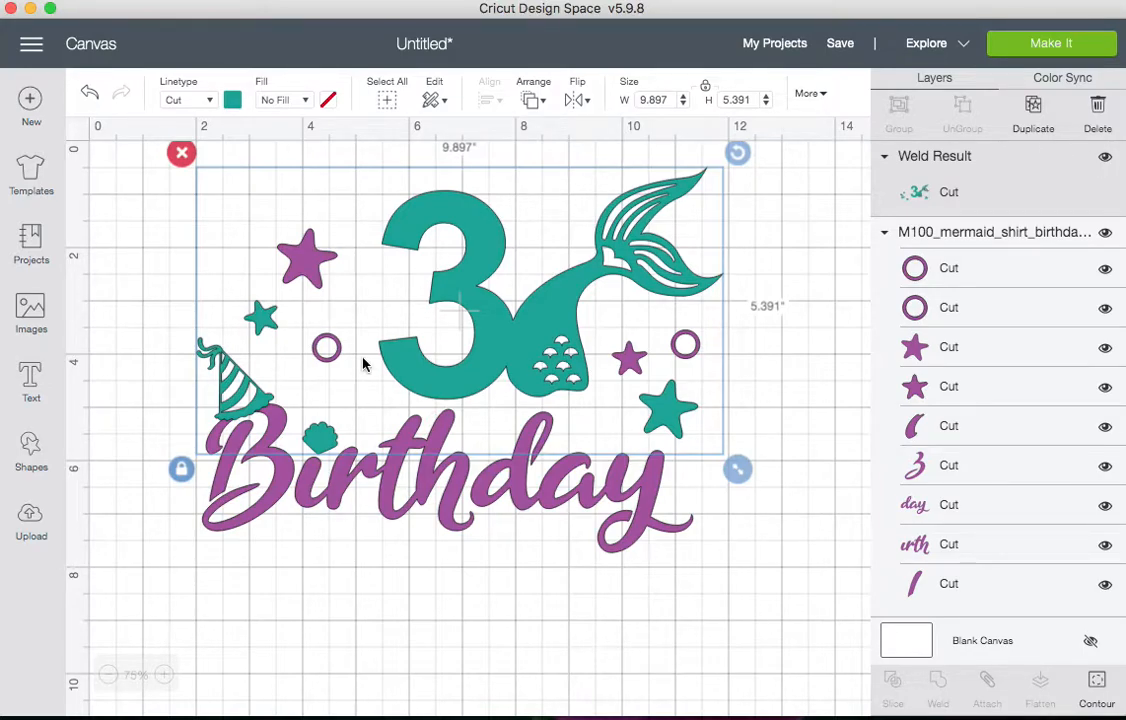
Add the child's name as a new text line and enlarge it to about 8.9 in wide beneath Birthday
left_click(31, 381)
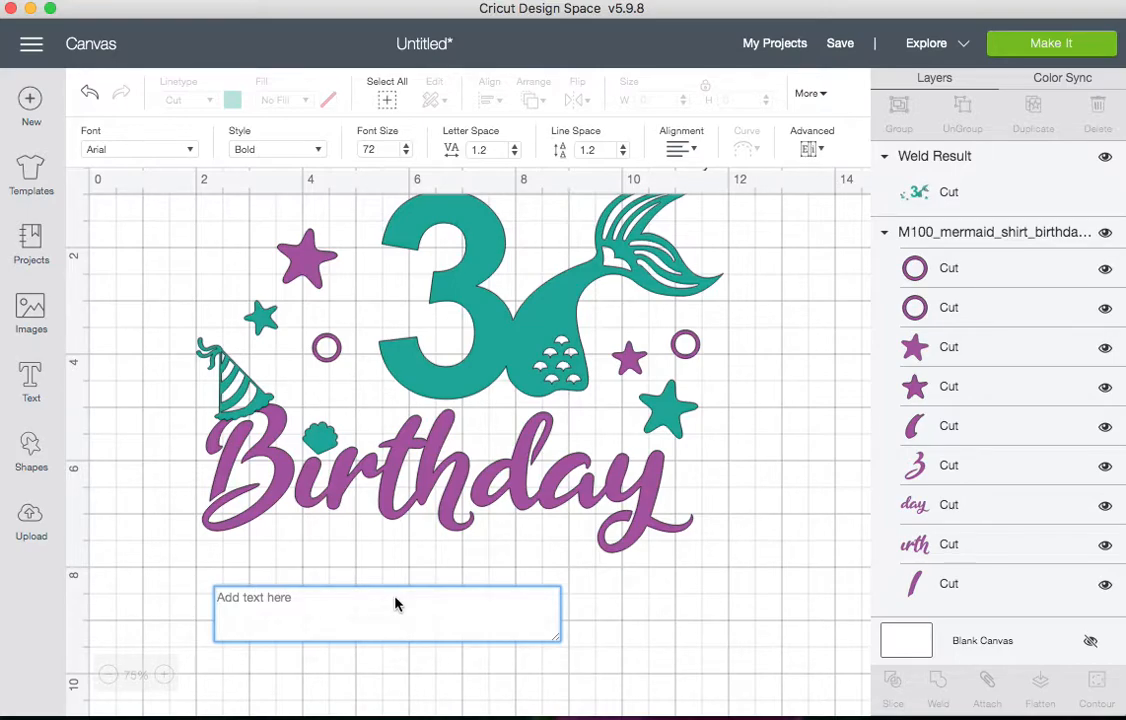
type("SOPHIA")
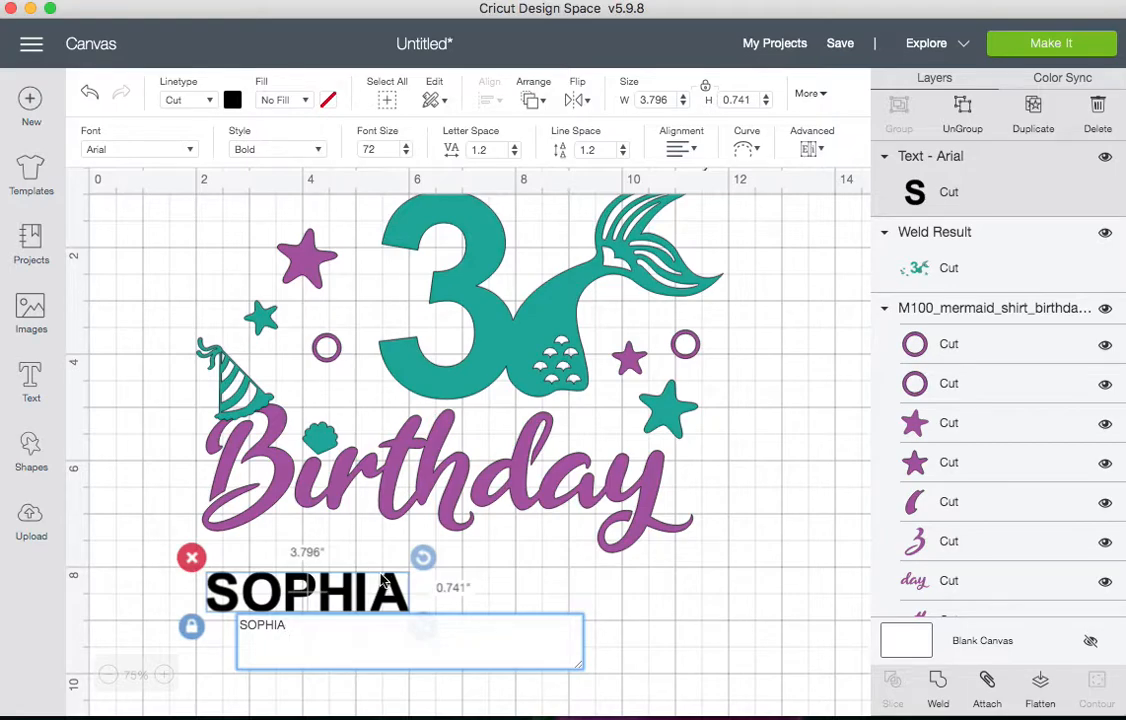
left_click_drag(372, 583, 382, 553)
left_click_drag(425, 595, 611, 662)
scroll(603, 597, "down", 1)
scroll(602, 592, "down", 2)
left_click_drag(568, 520, 696, 618)
left_click_drag(657, 541, 659, 552)
scroll(658, 552, "up", 3)
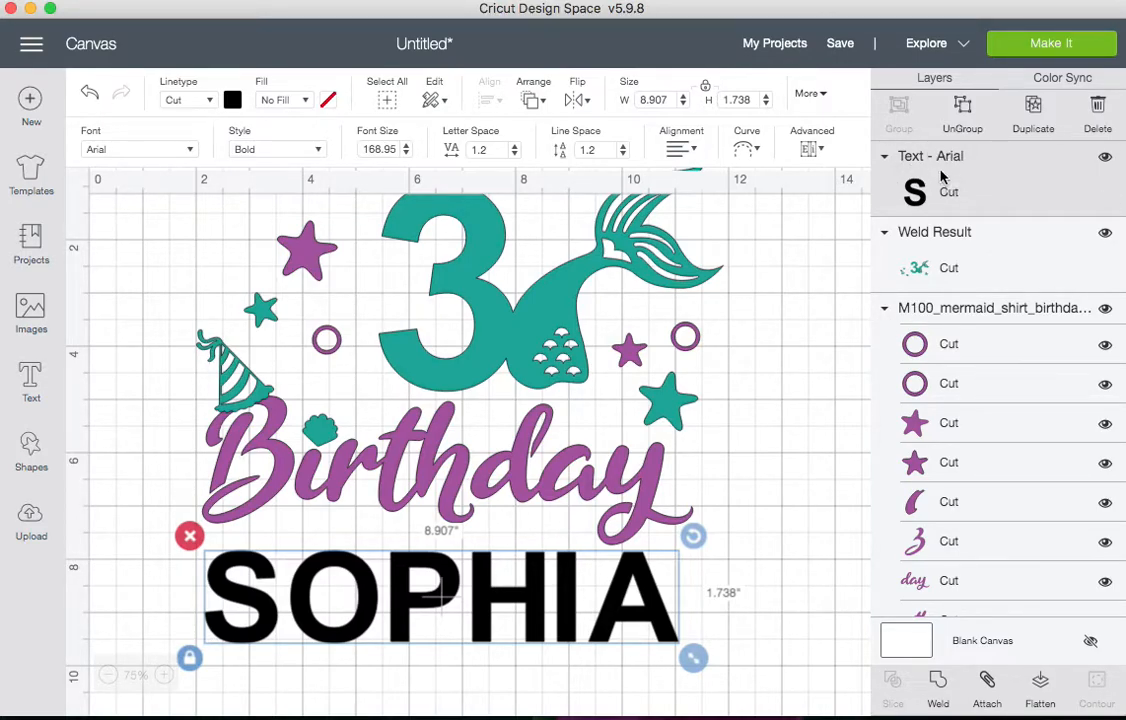
Weld the name text onto the teal welded layer
left_click(948, 263, "shift")
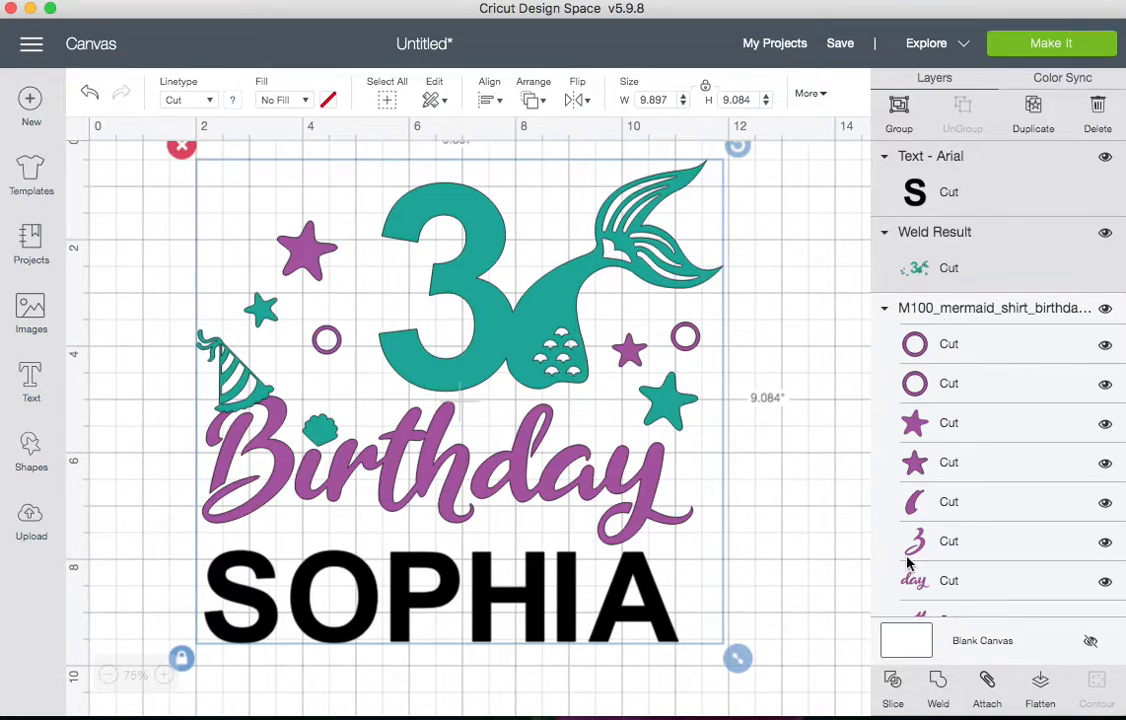
left_click(940, 686)
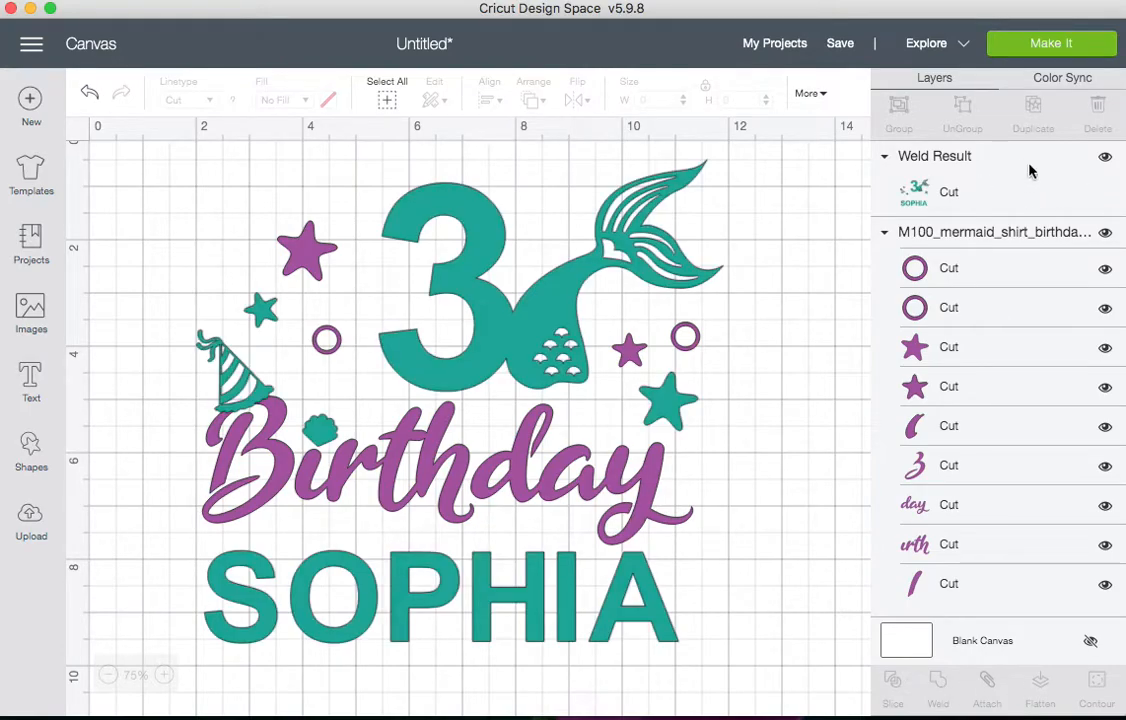
left_click(1105, 158)
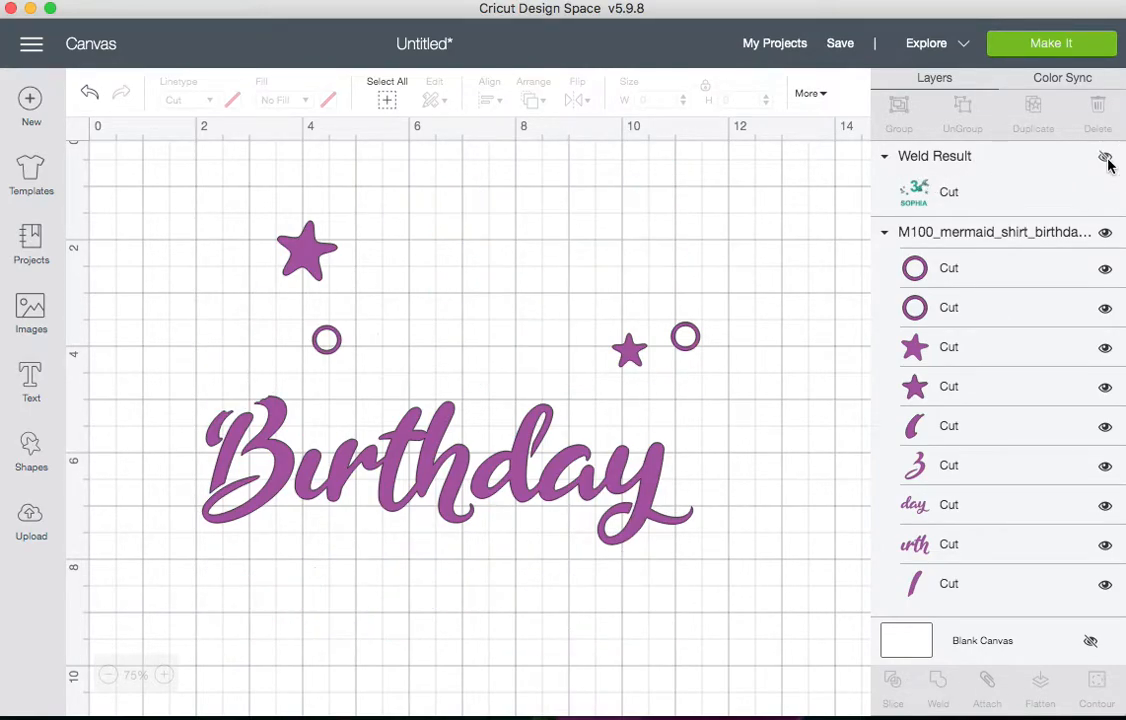
left_click(1105, 158)
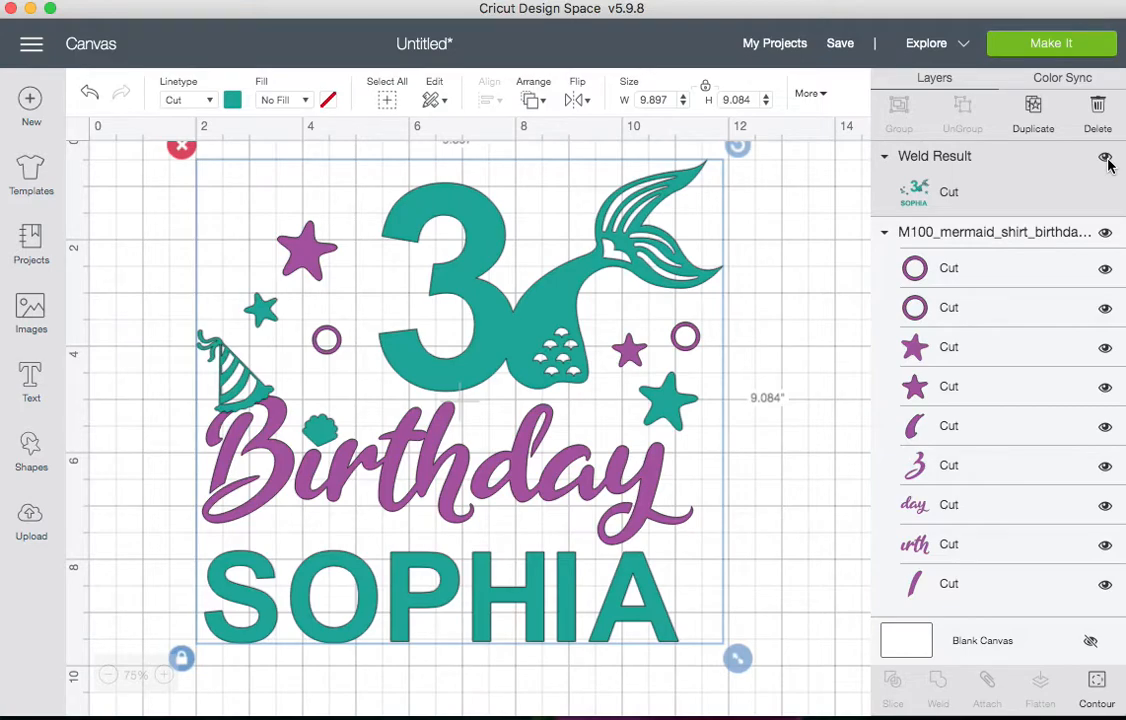
Weld the purple mermaid group into a single layer
left_click(975, 235)
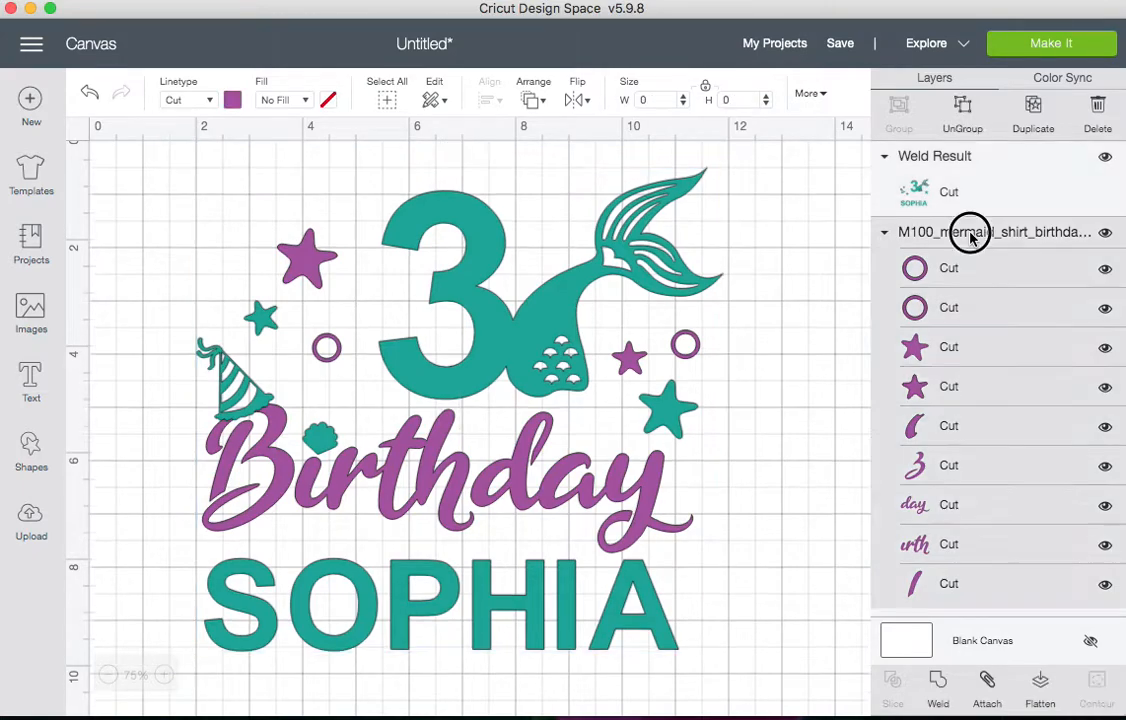
left_click(1105, 232)
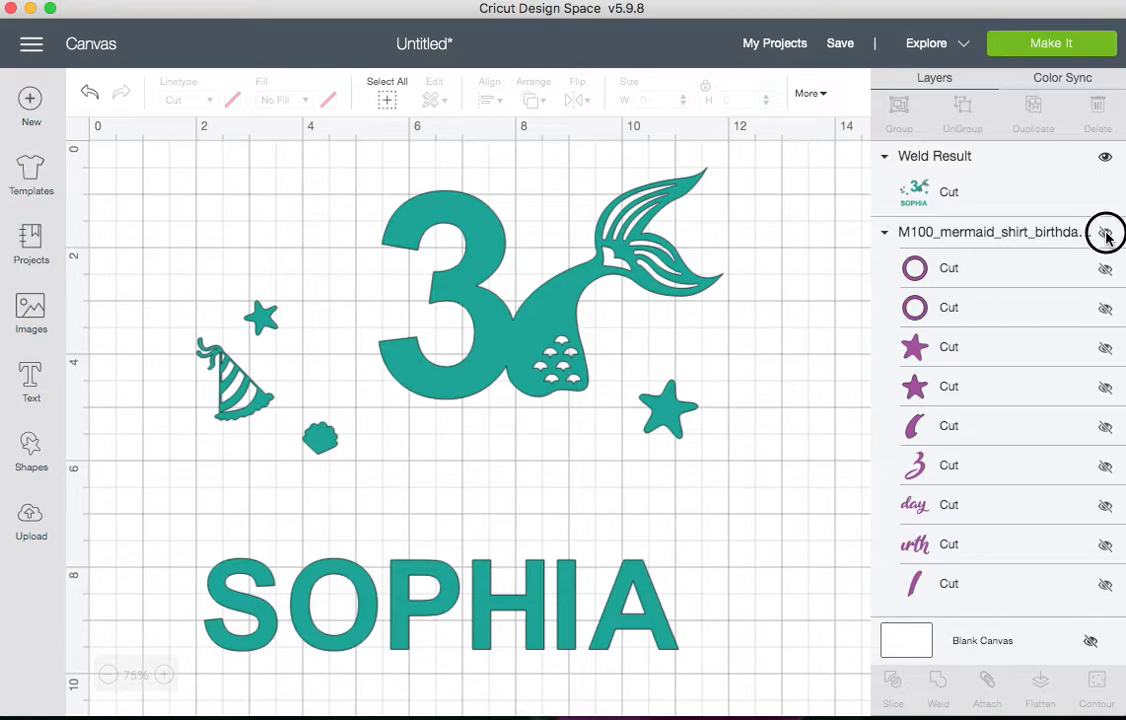
left_click(1105, 232)
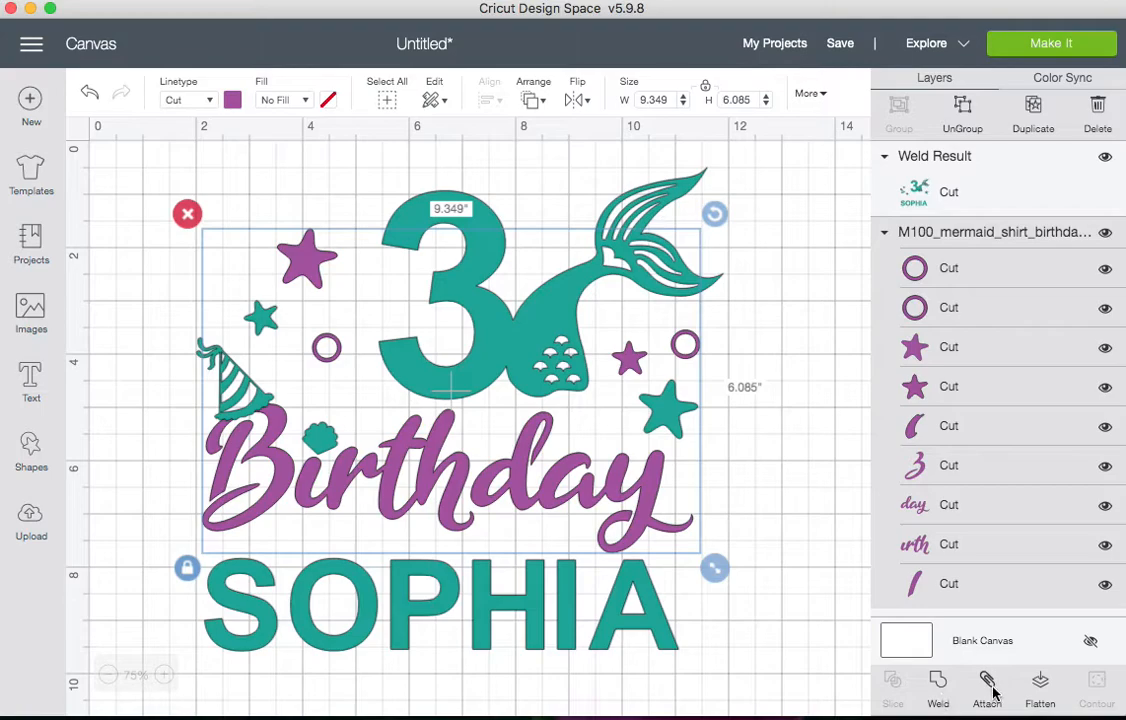
left_click(938, 686)
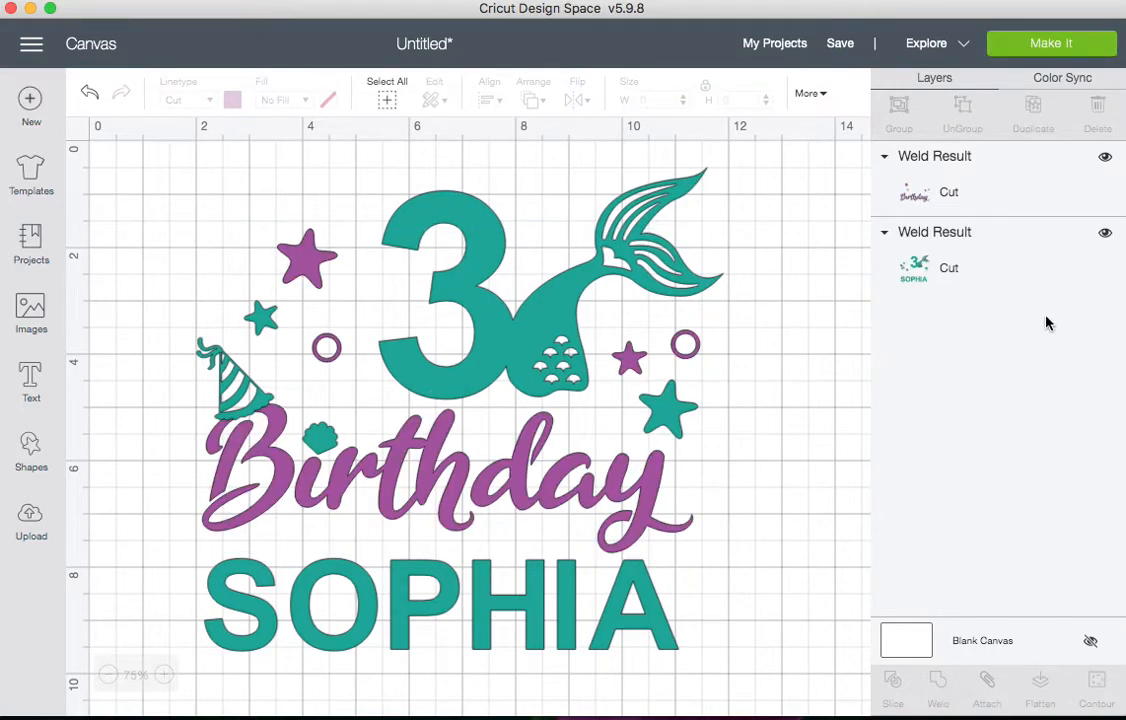
left_click(1105, 157)
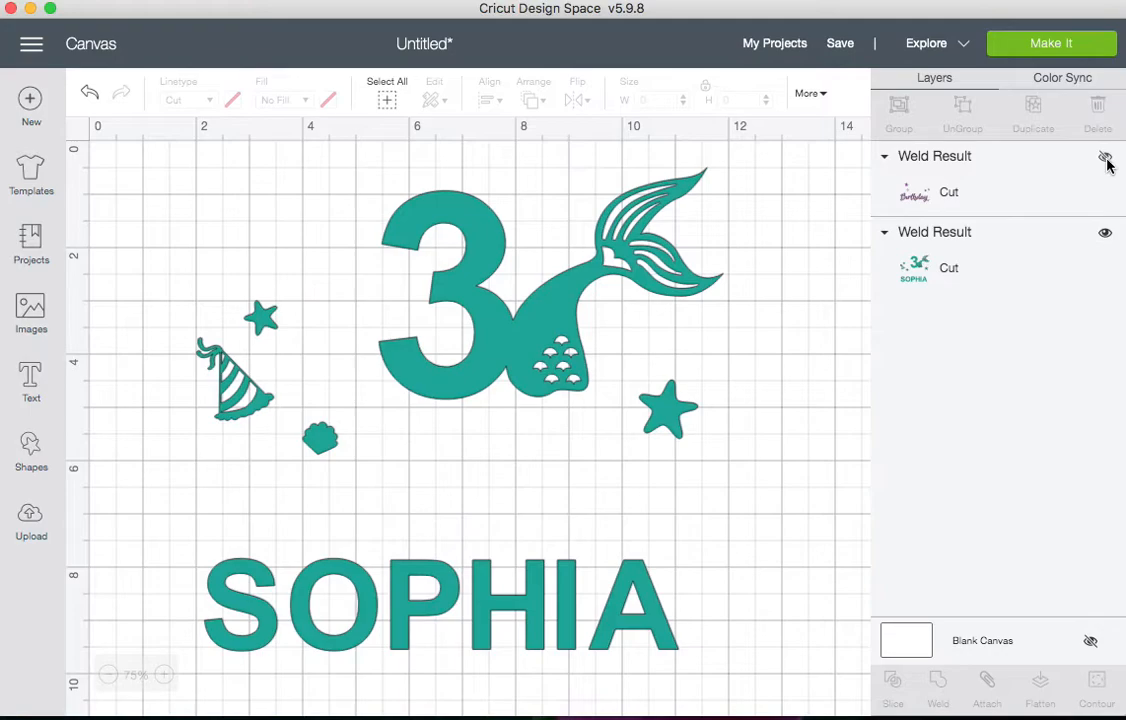
left_click(1105, 158)
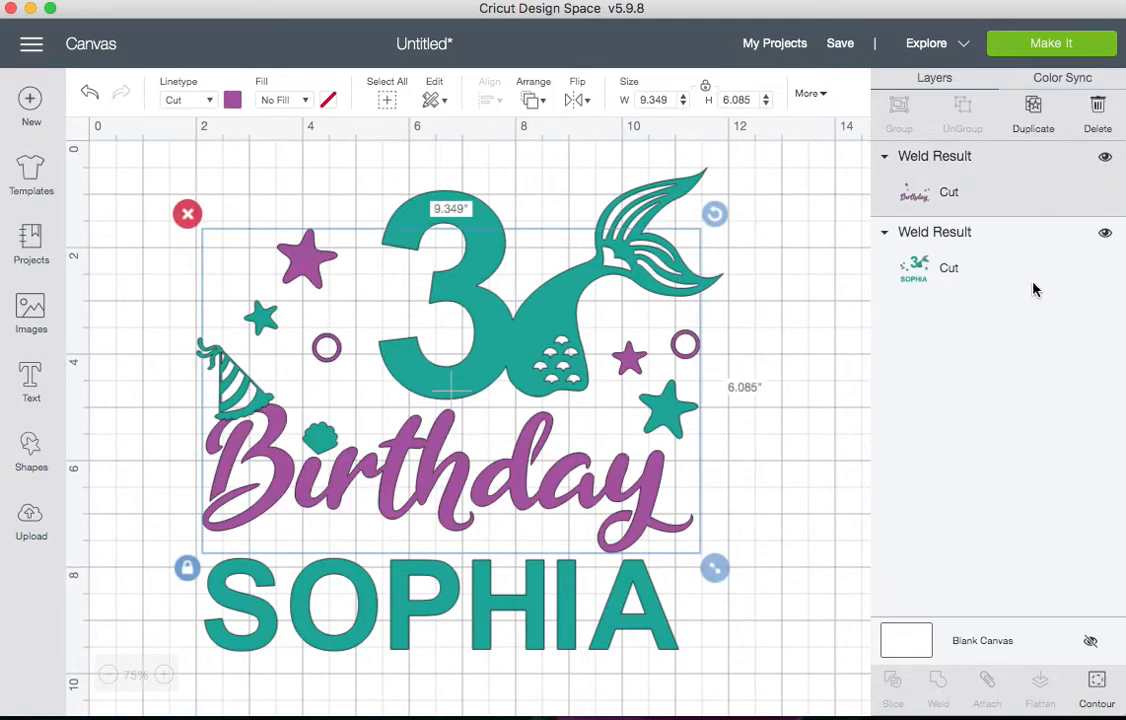
Send the design to Make It and select the purple mat
left_click(1037, 47)
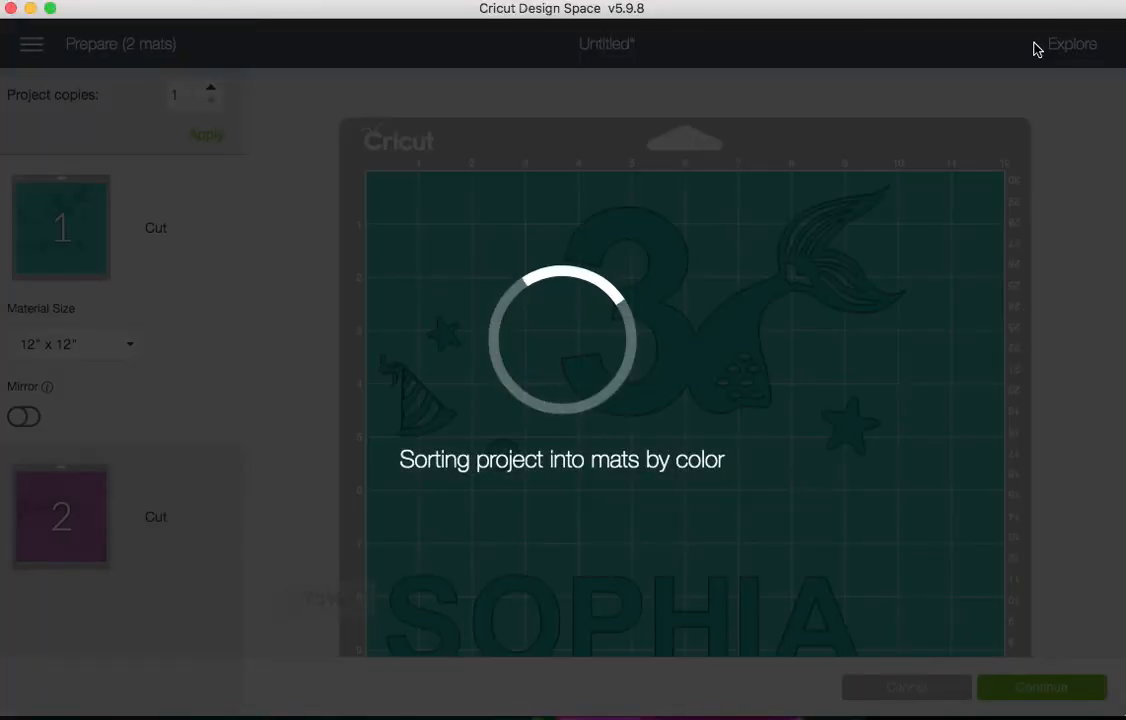
scroll(857, 251, "down", 3)
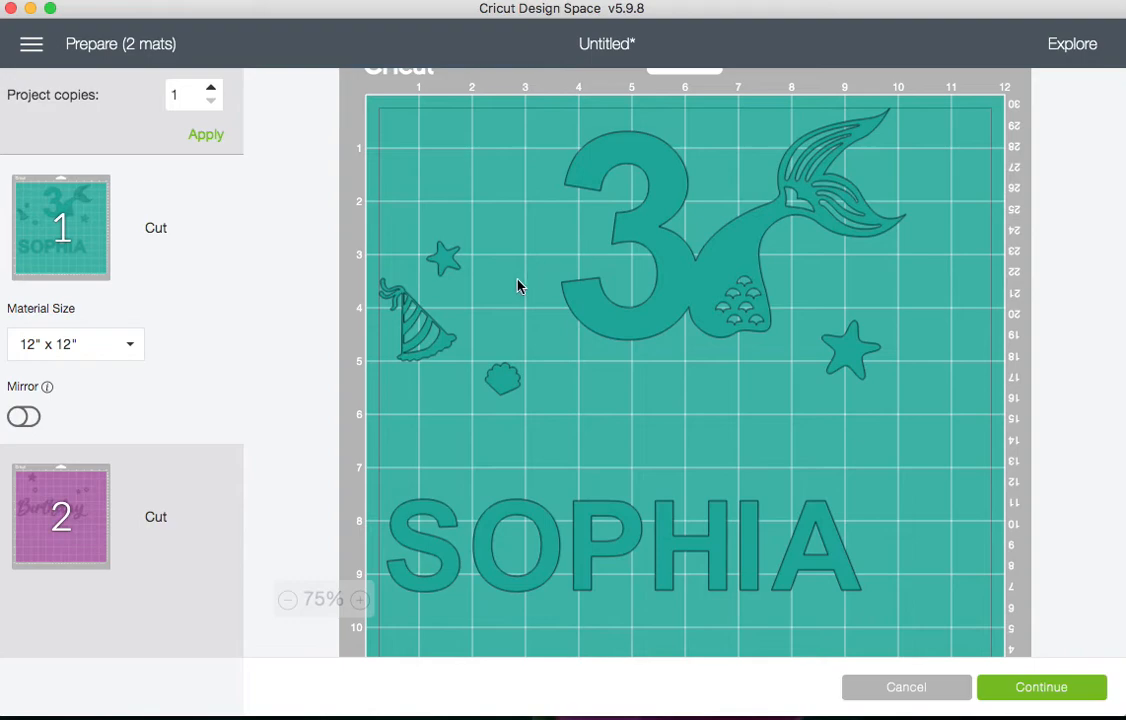
left_click(186, 500)
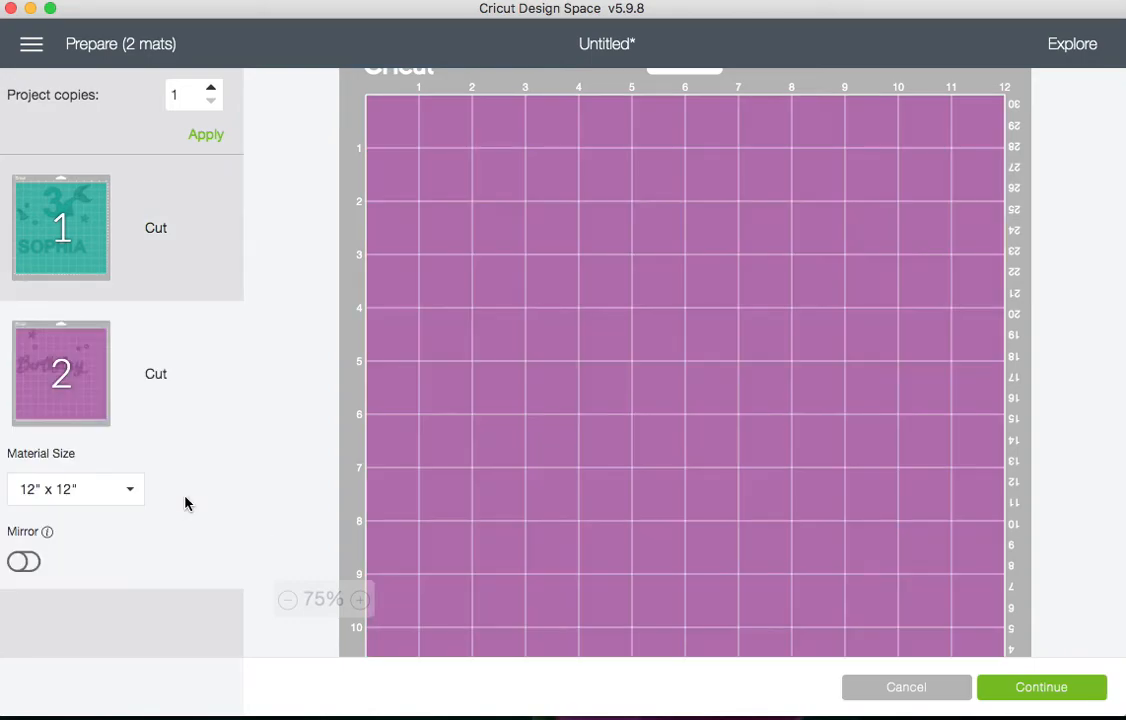